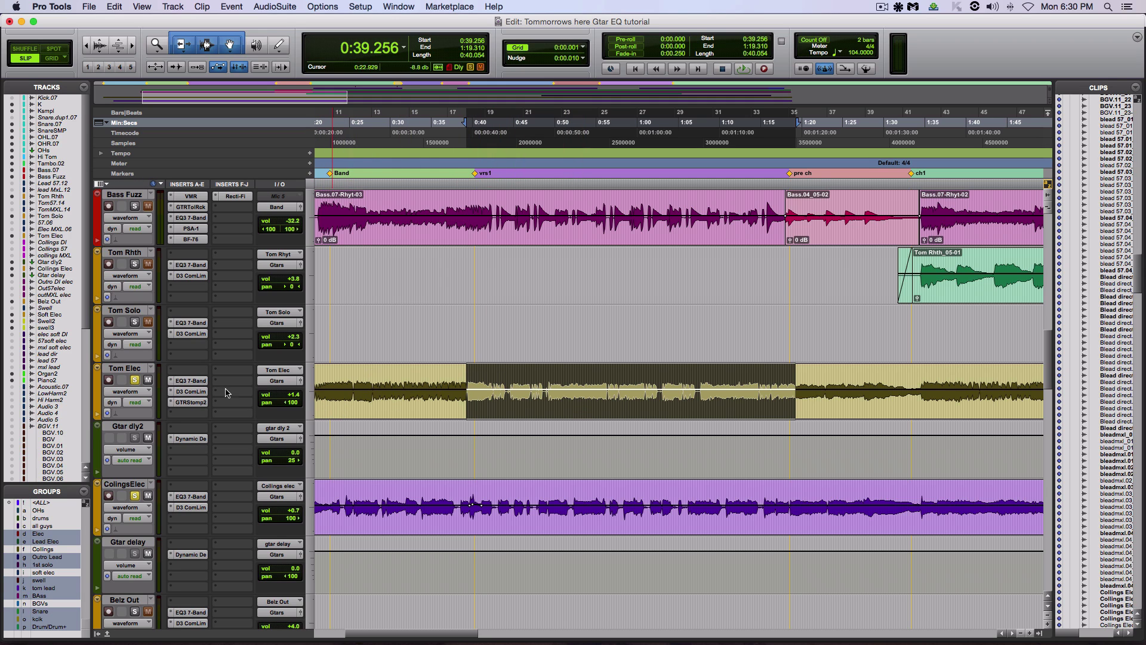
Bypass the EQ3 7-Band inserts on Tom Elec and ColingsElec and play back the selected verse with both guitars
left_click(196, 382)
left_click(198, 498, "shift")
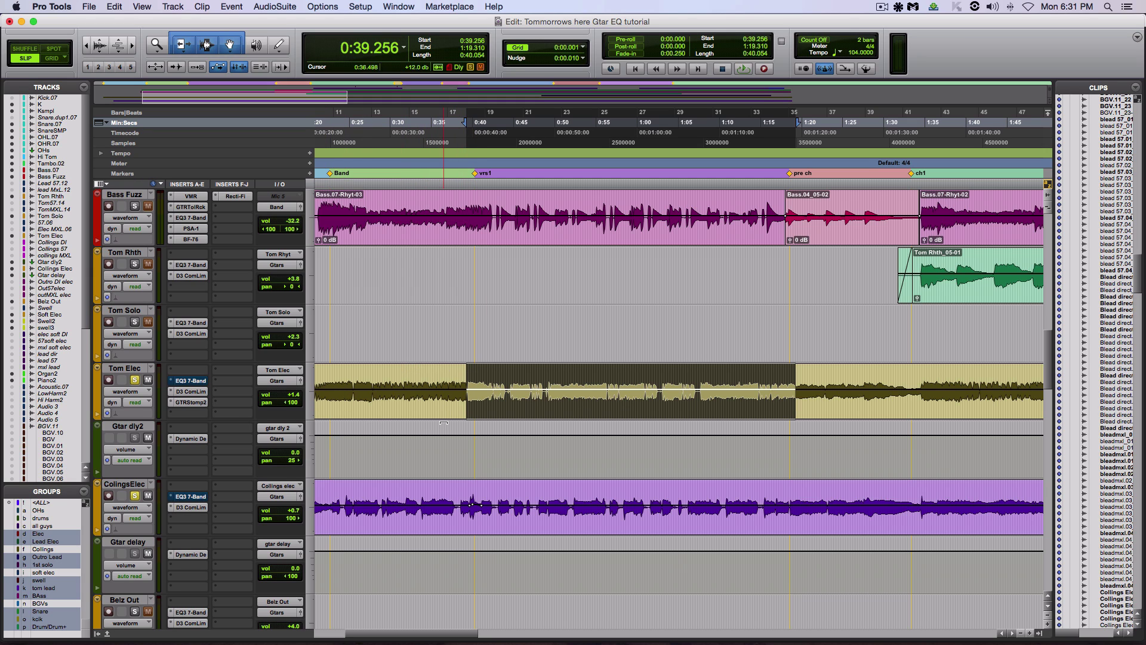
key("space")
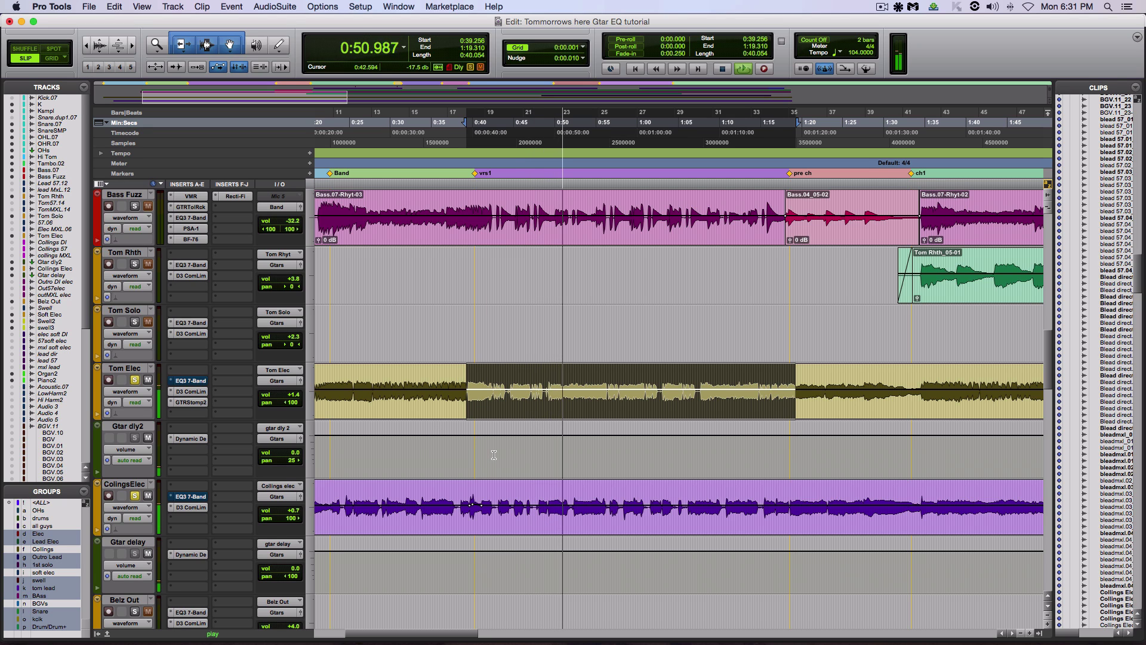
key("space")
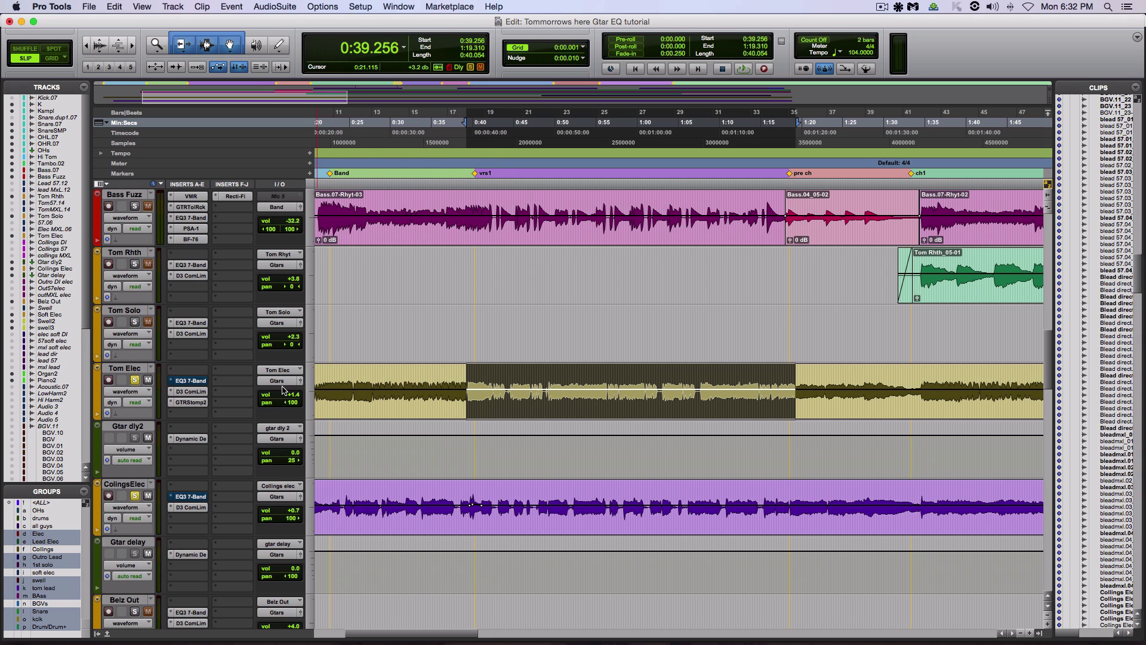
Unsolo ColingsElec, open Tom Elec's EQ3 7-Band and take that EQ out of bypass
left_click(134, 496)
left_click(191, 380)
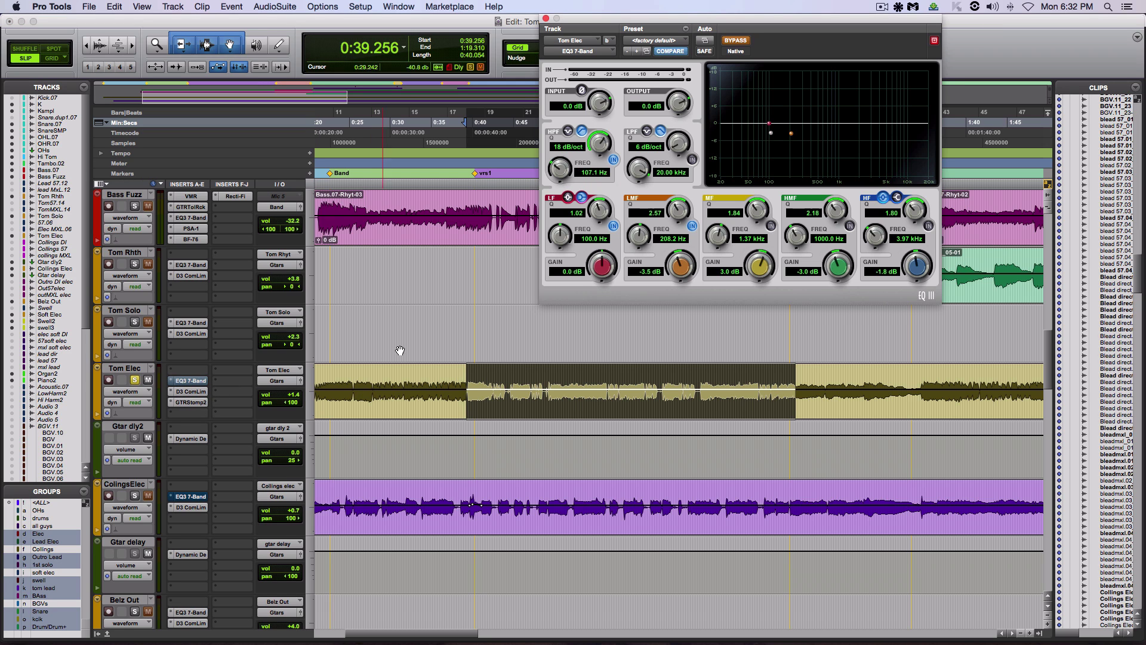
left_click_drag(785, 19, 662, 42)
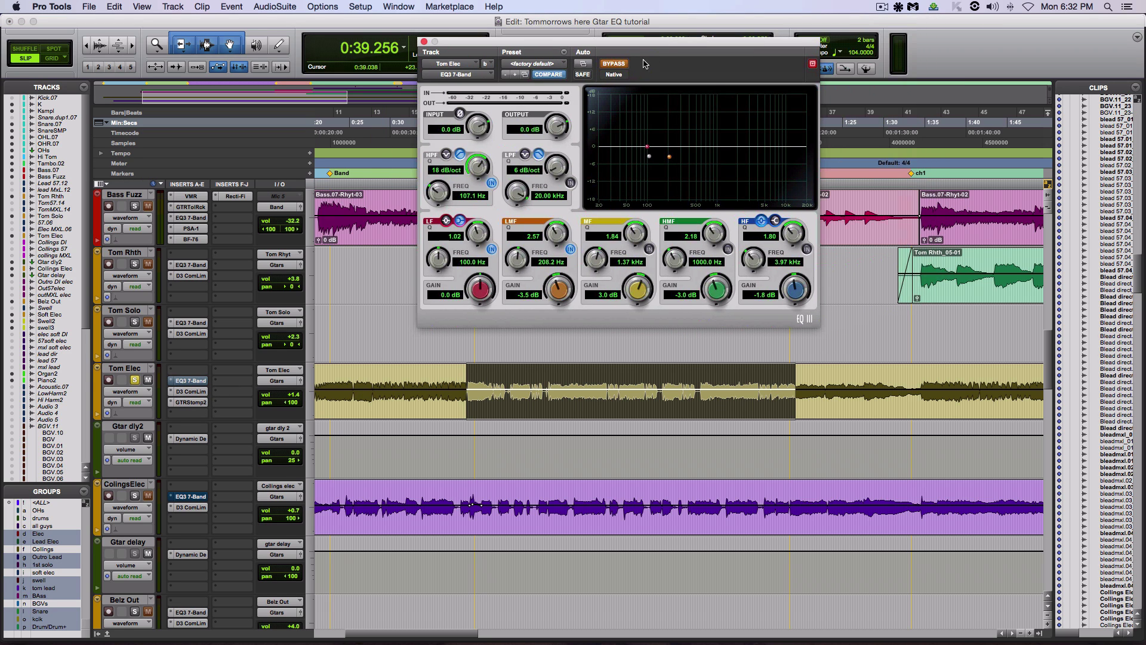
left_click(615, 64)
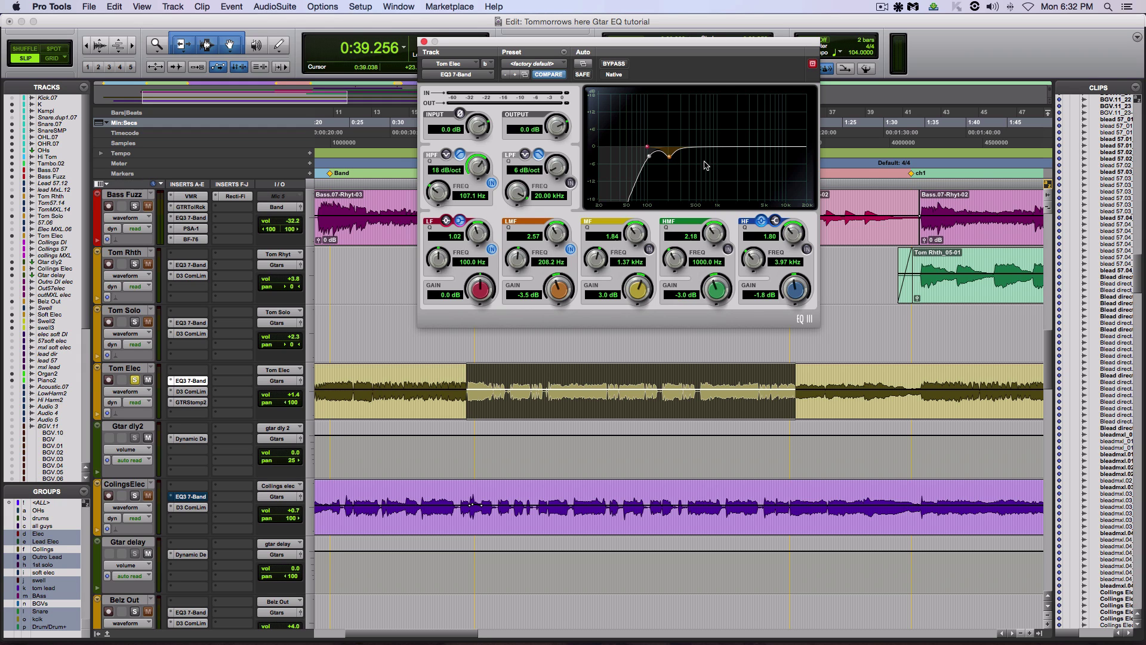
Enable the MF band on Tom Elec's EQ and compare it off and on during playback, leaving it on
left_click(650, 250)
left_click(649, 249)
key("space")
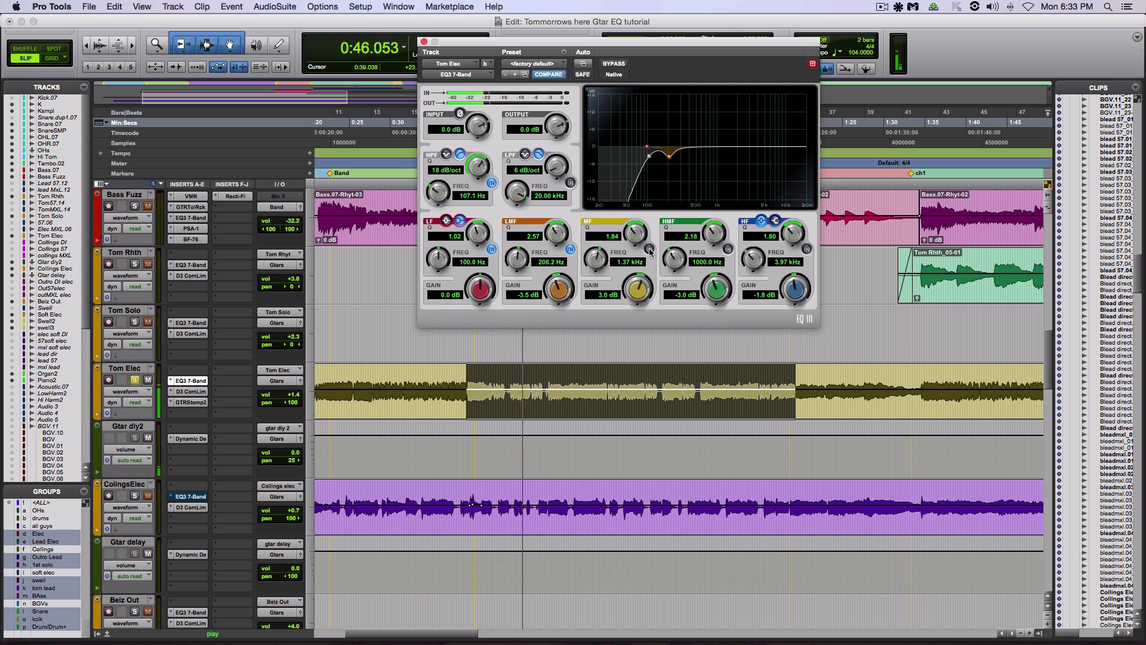
left_click(649, 250)
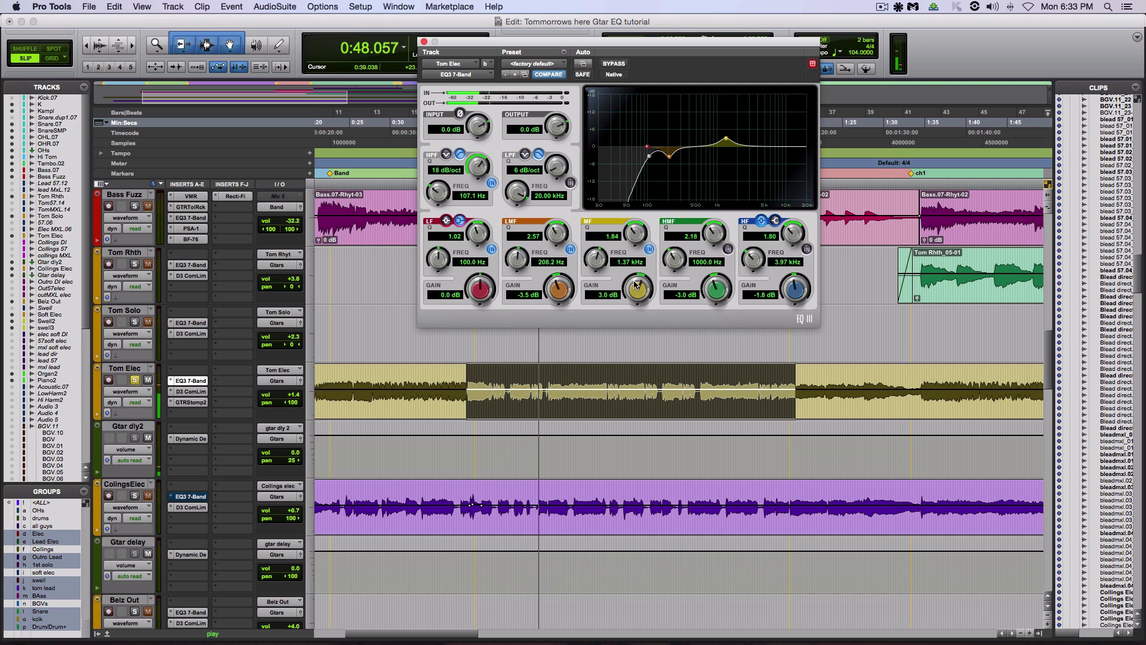
left_click_drag(636, 286, 614, 296)
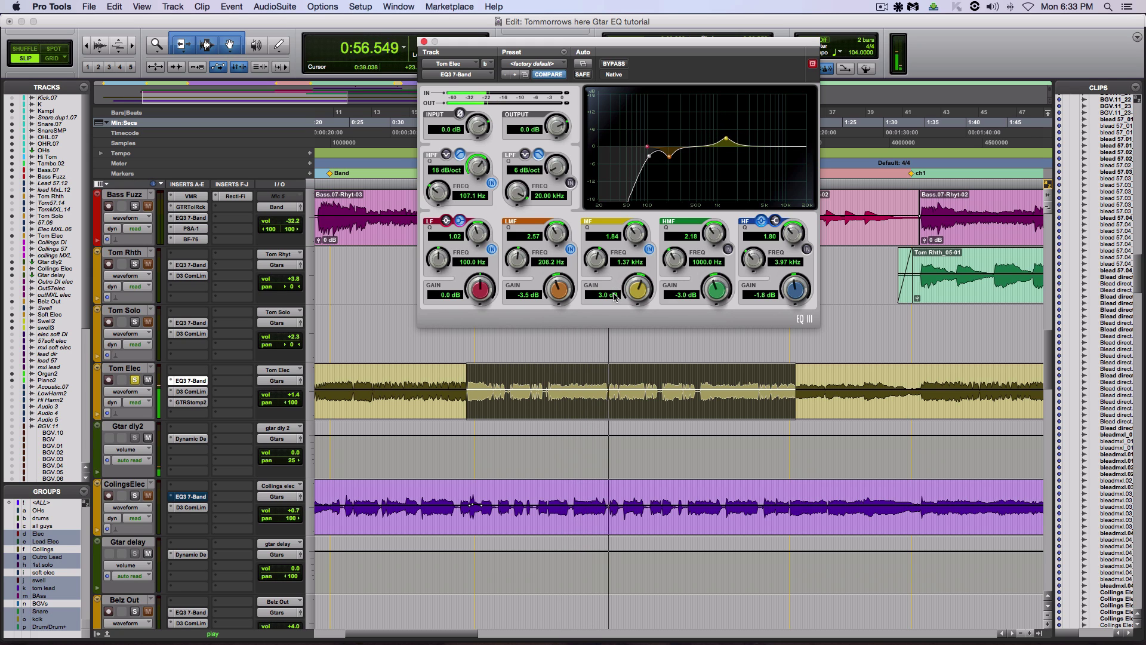
left_click(649, 249)
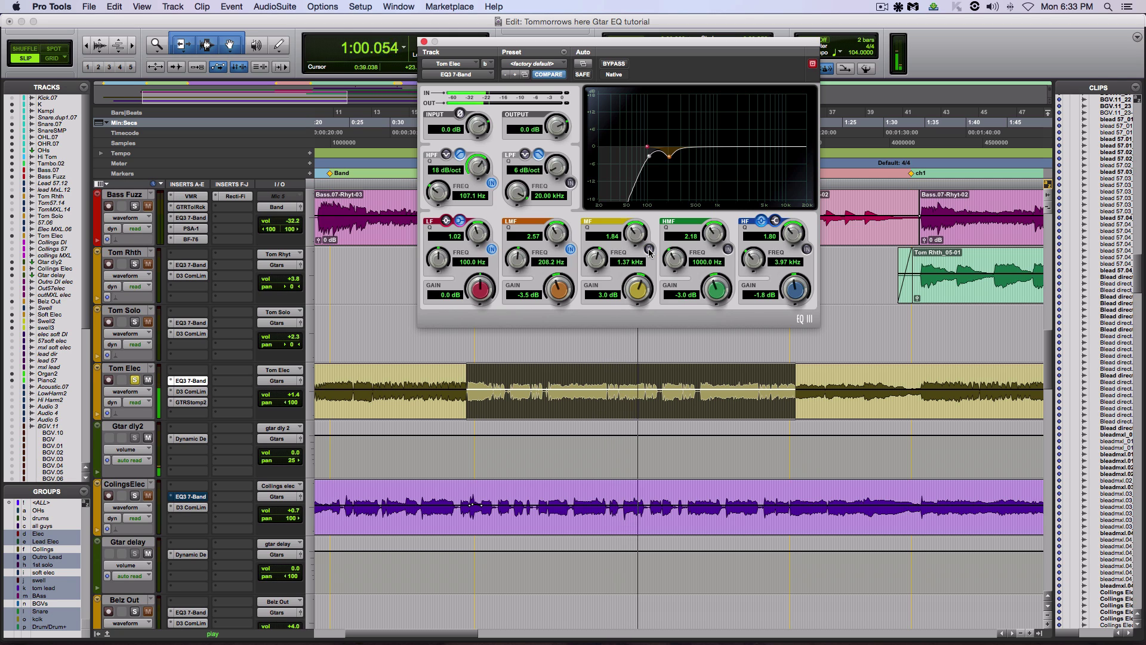
left_click(649, 249)
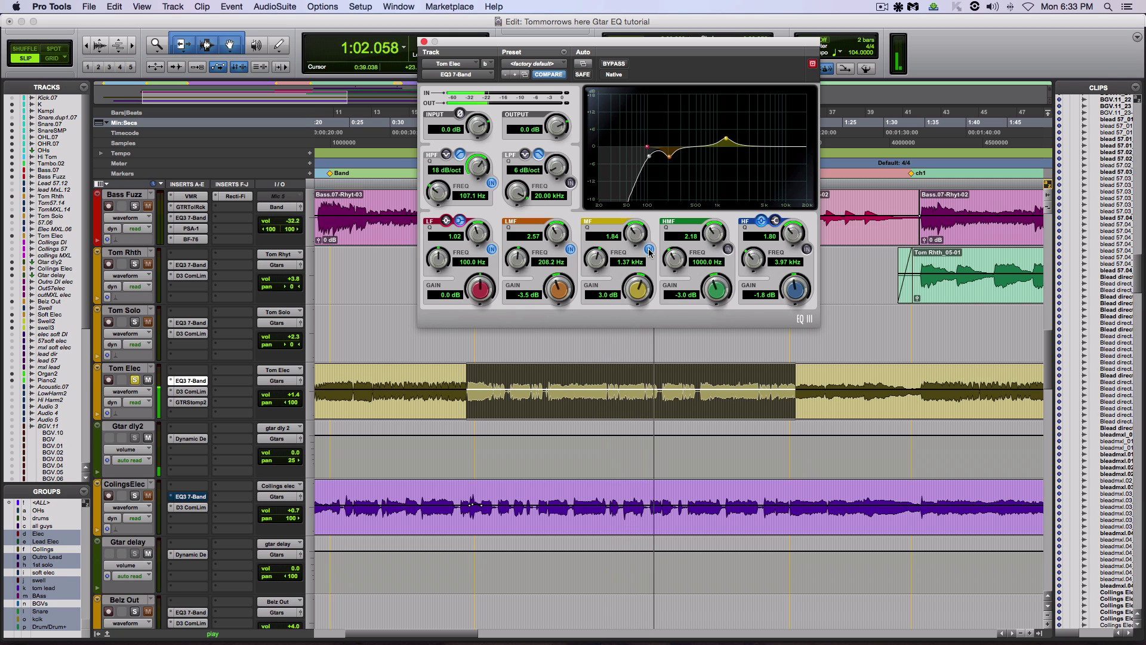
key("space")
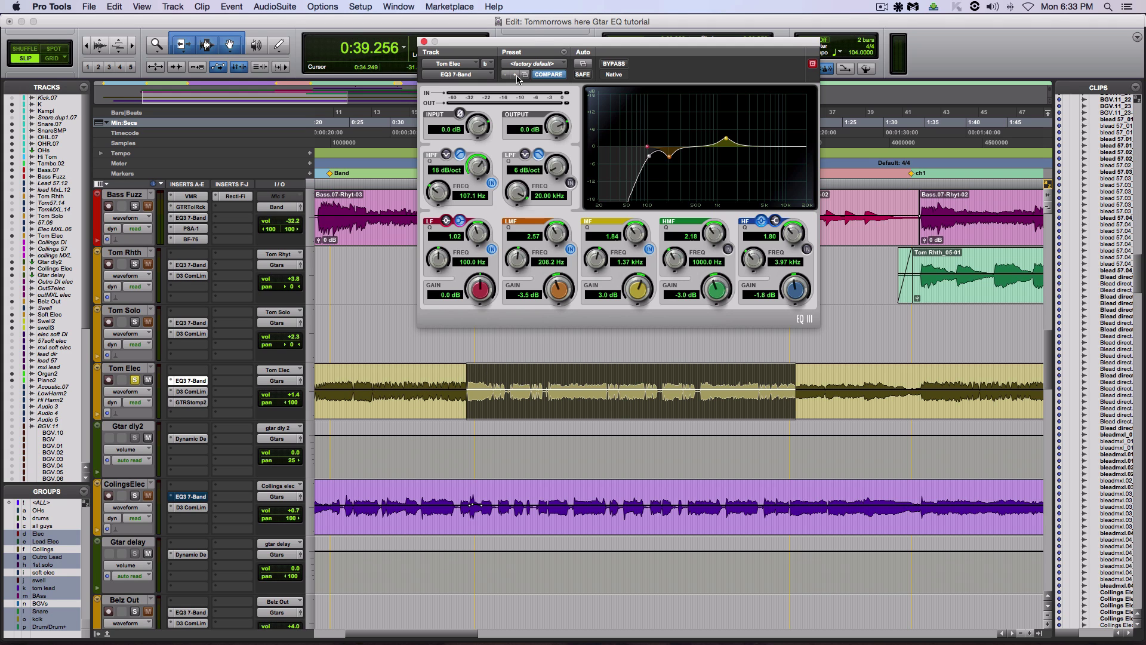
Solo ColingsElec again and open the EQs of both guitar tracks side by side
left_click_drag(532, 42, 216, 28)
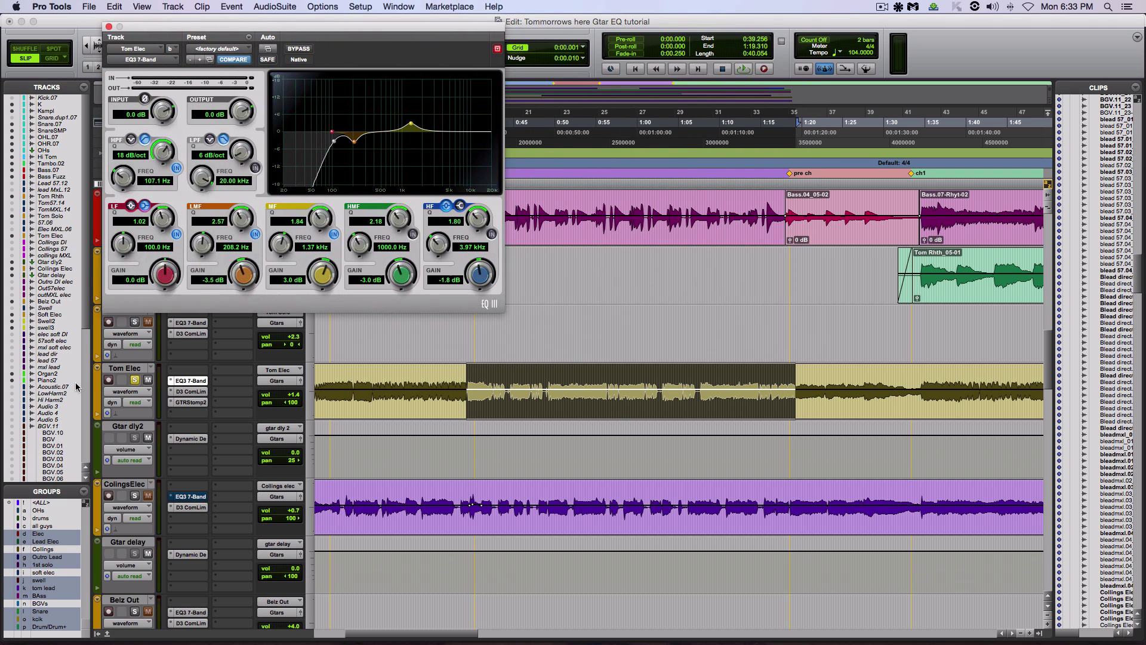
left_click(135, 495)
left_click(185, 497)
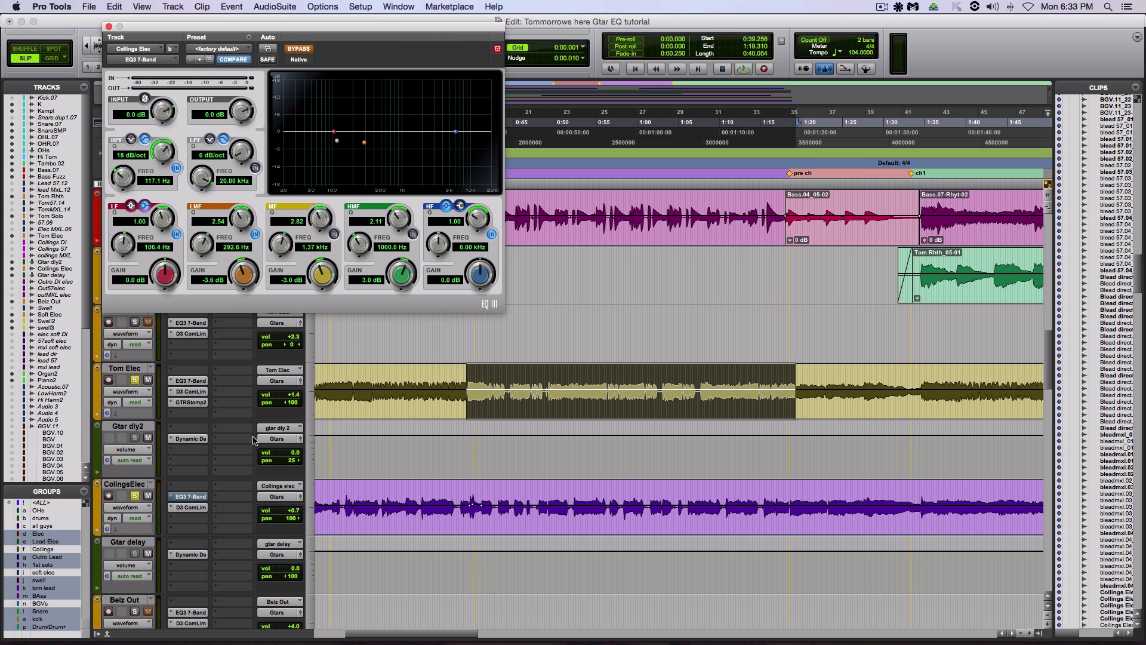
left_click_drag(348, 28, 810, 62)
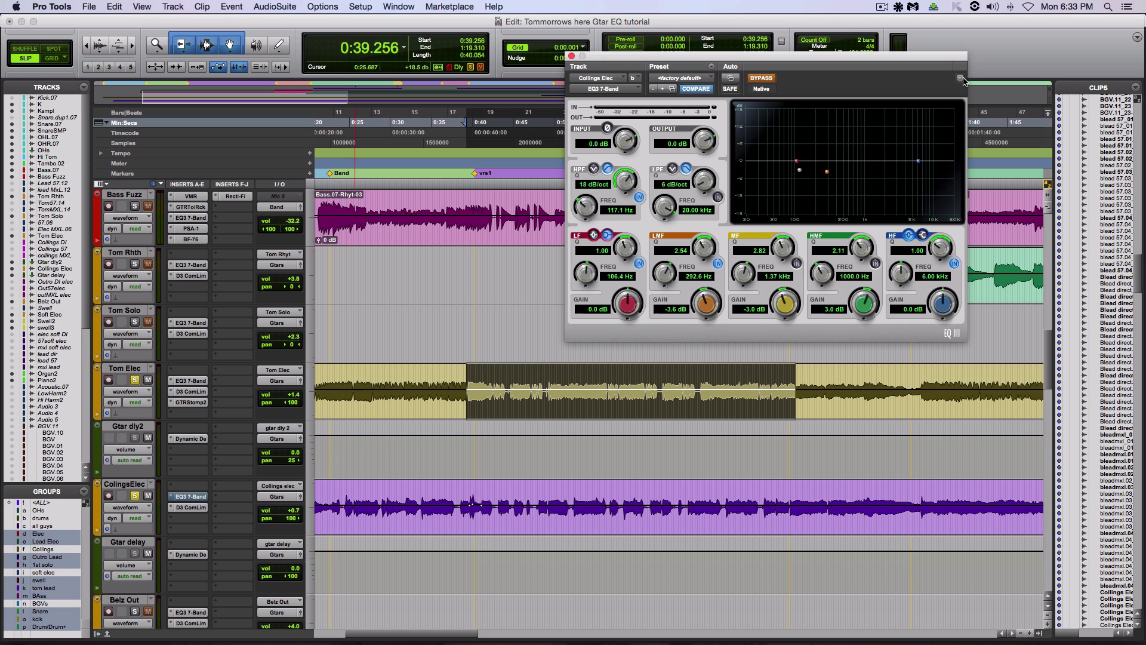
left_click(190, 380)
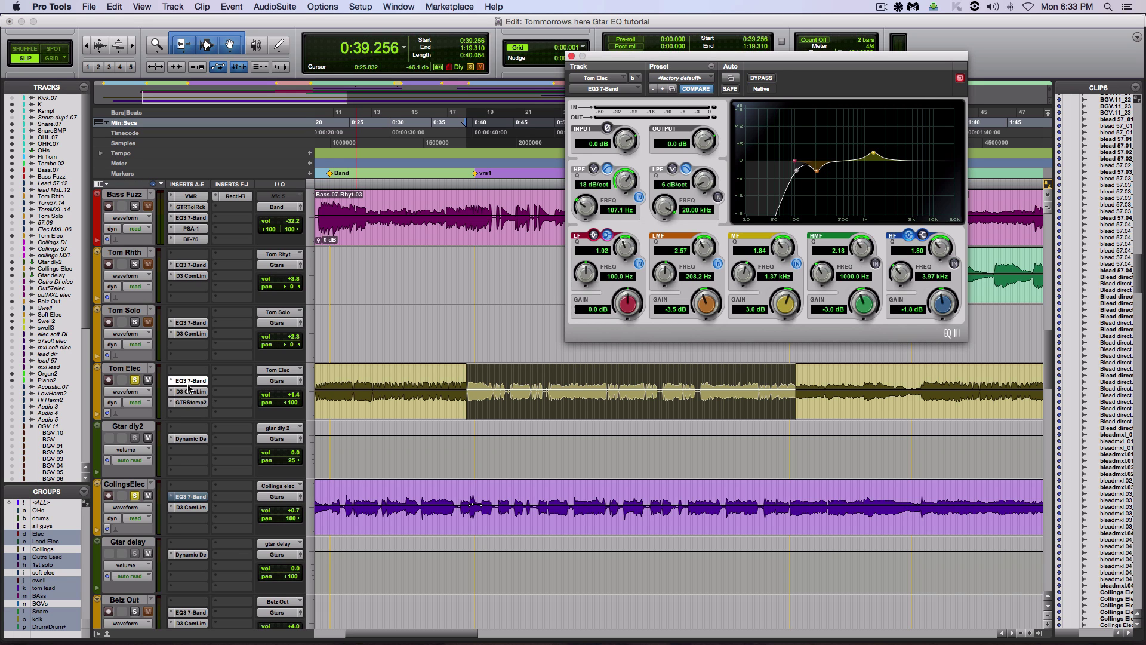
left_click_drag(667, 57, 212, 48)
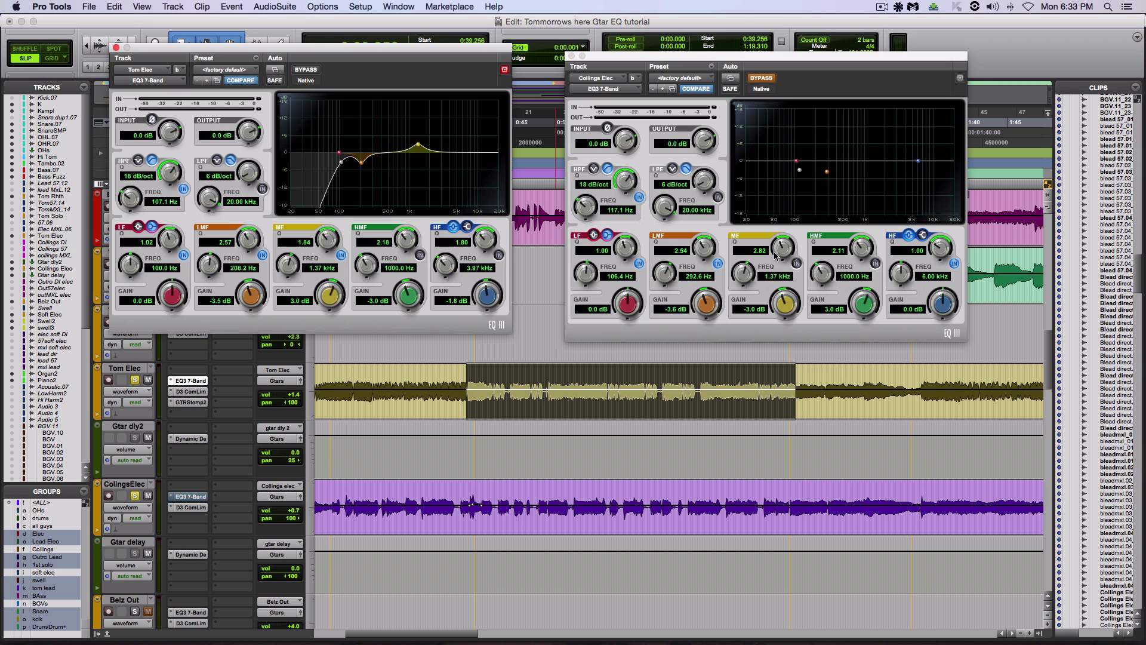
Activate the Collings Elec EQ with its HMF band and compare that band off and on while playing this guitar alone
left_click(762, 79)
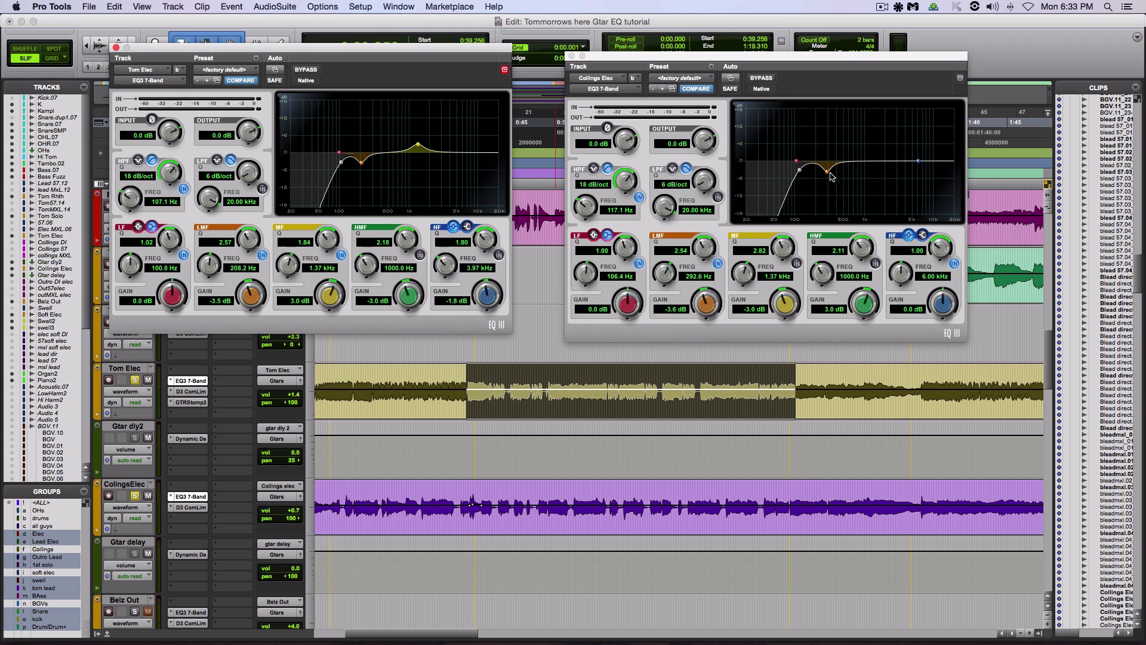
left_click(875, 264)
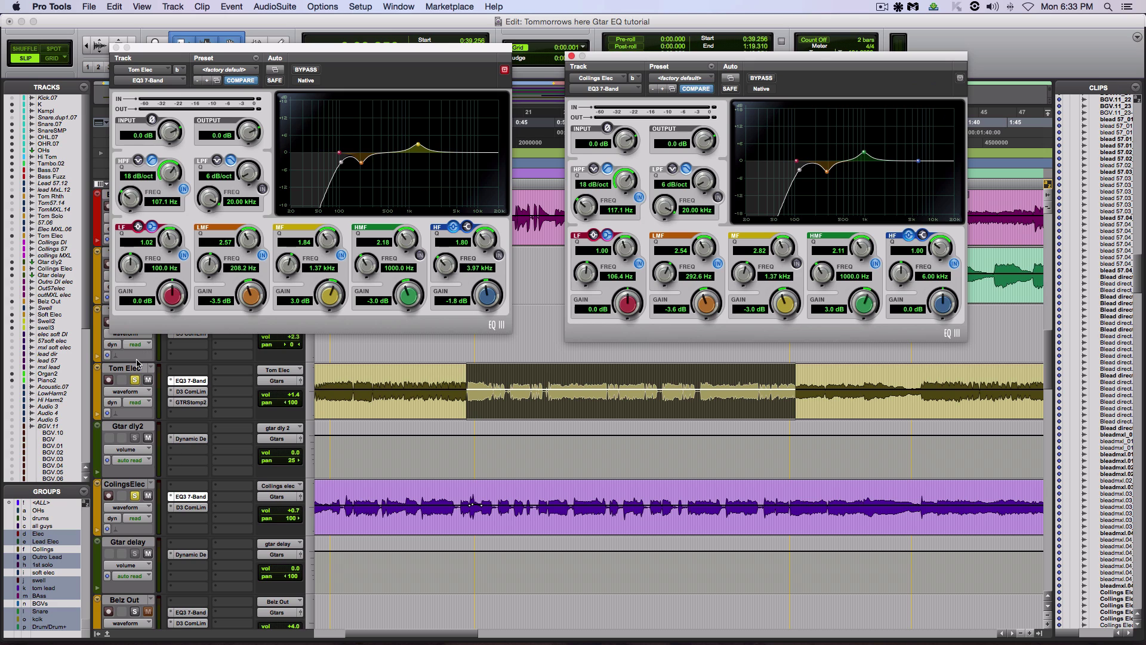
left_click(135, 382)
key("space")
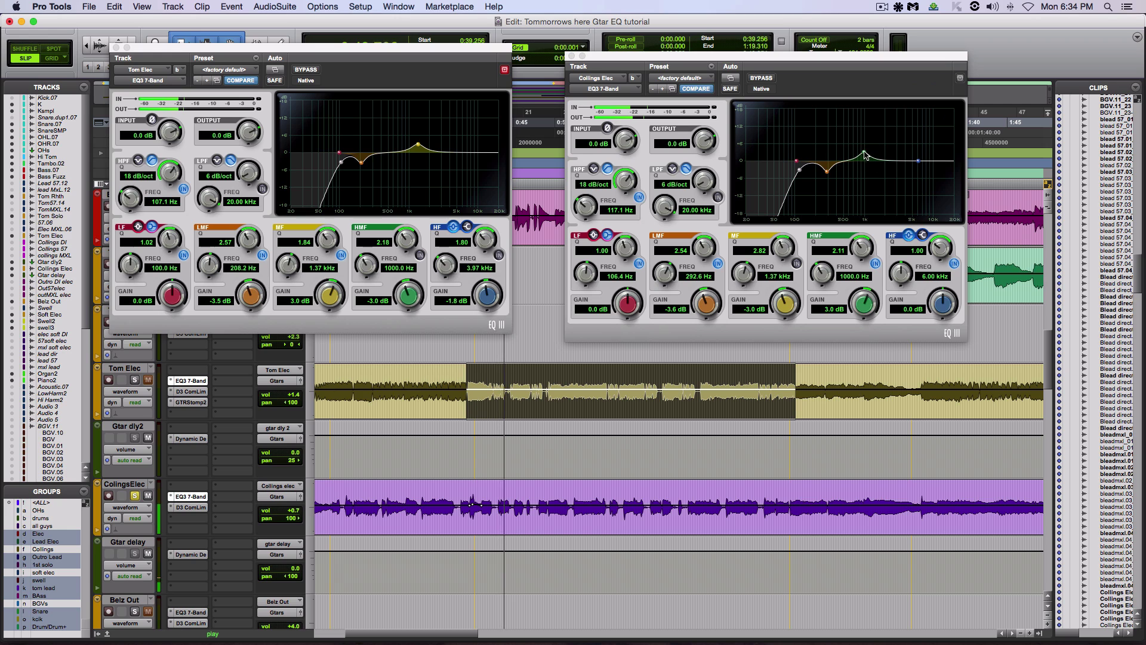
left_click(876, 265)
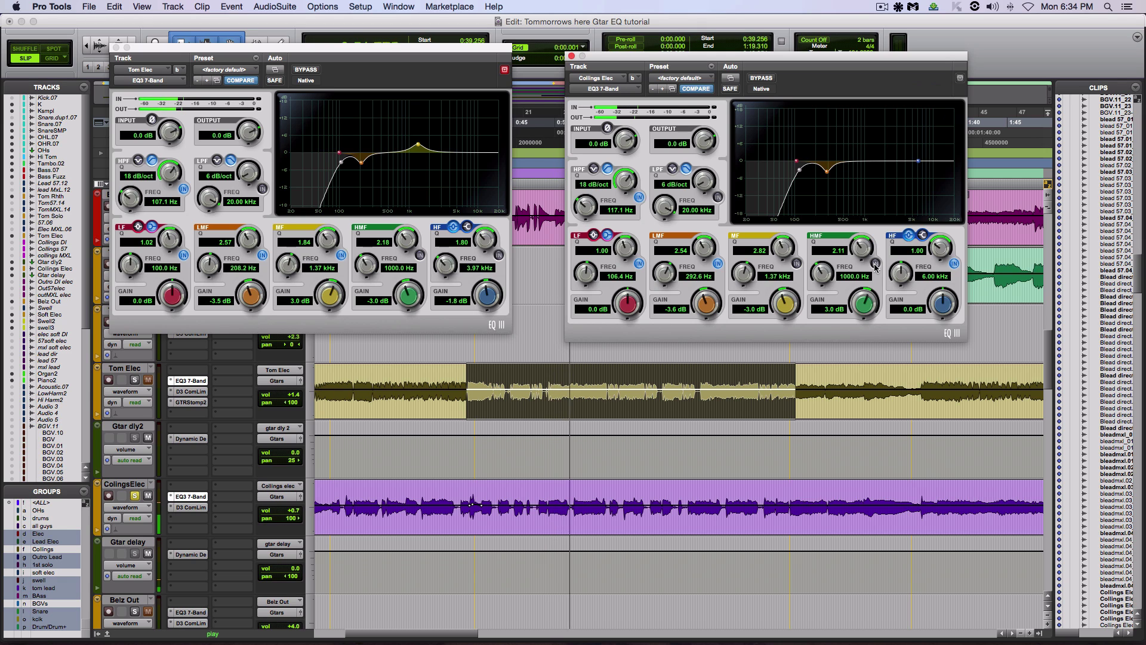
left_click(875, 265)
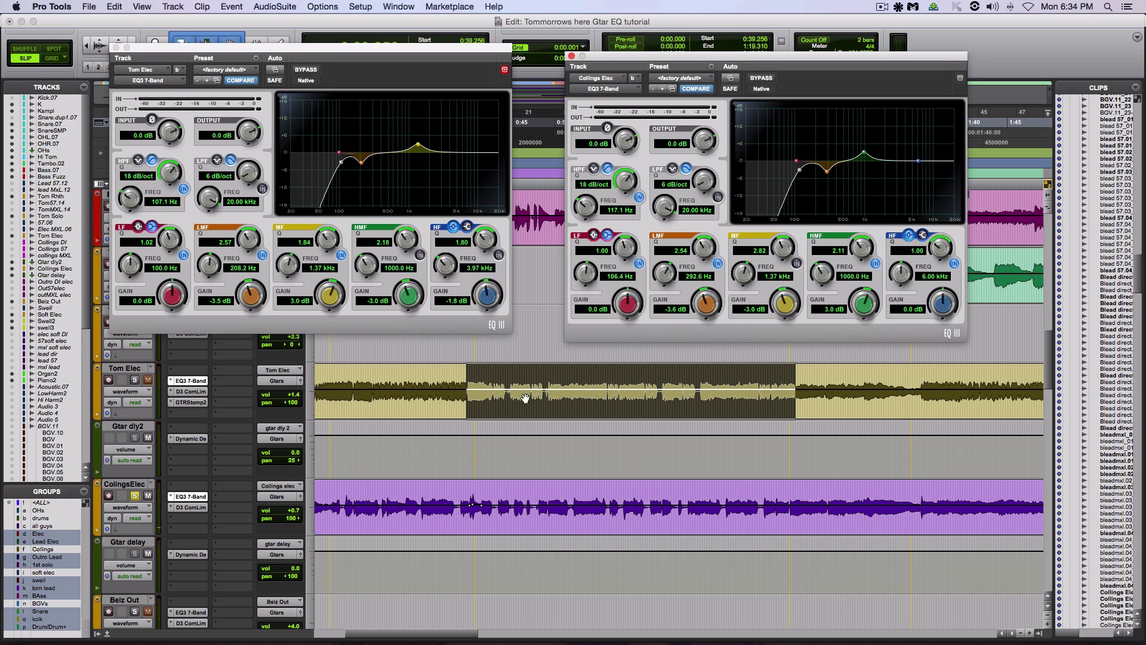
Solo Tom Elec again and enable the complementary bands: MF on Collings Elec's EQ and HMF on Tom Elec's EQ
left_click(135, 381)
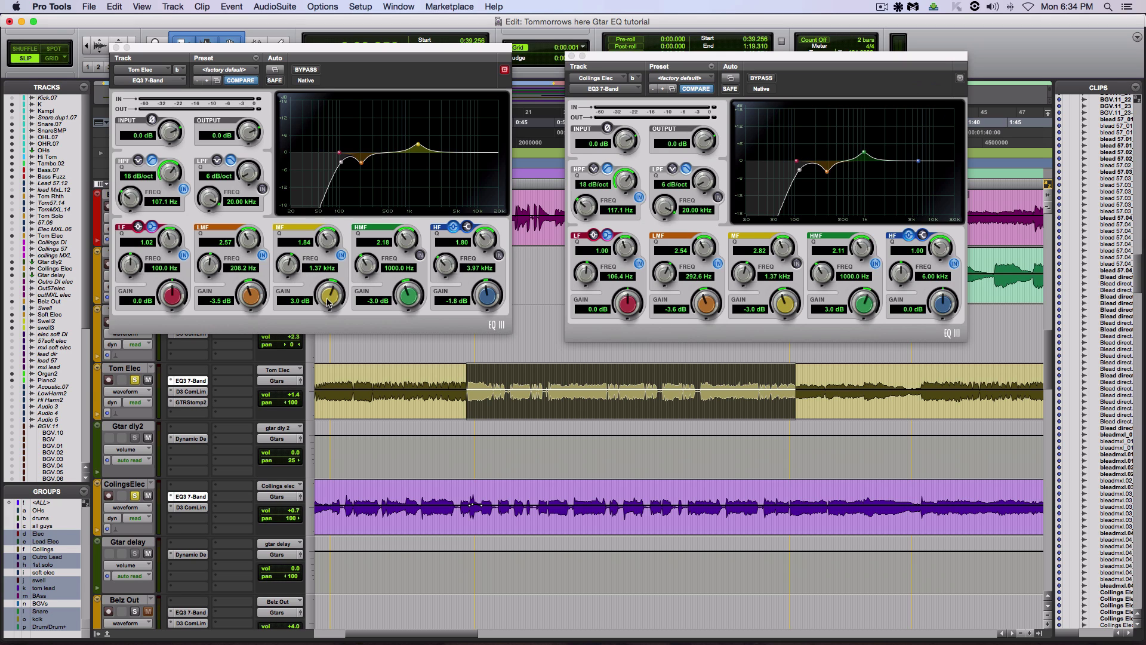
left_click(797, 264)
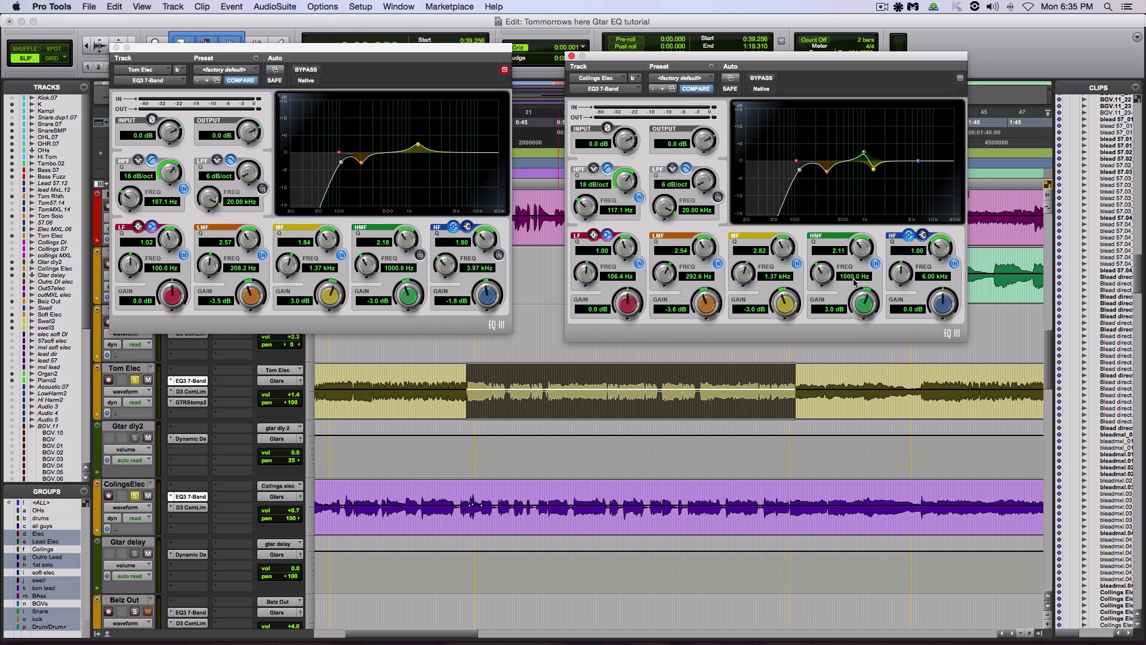
left_click(421, 257)
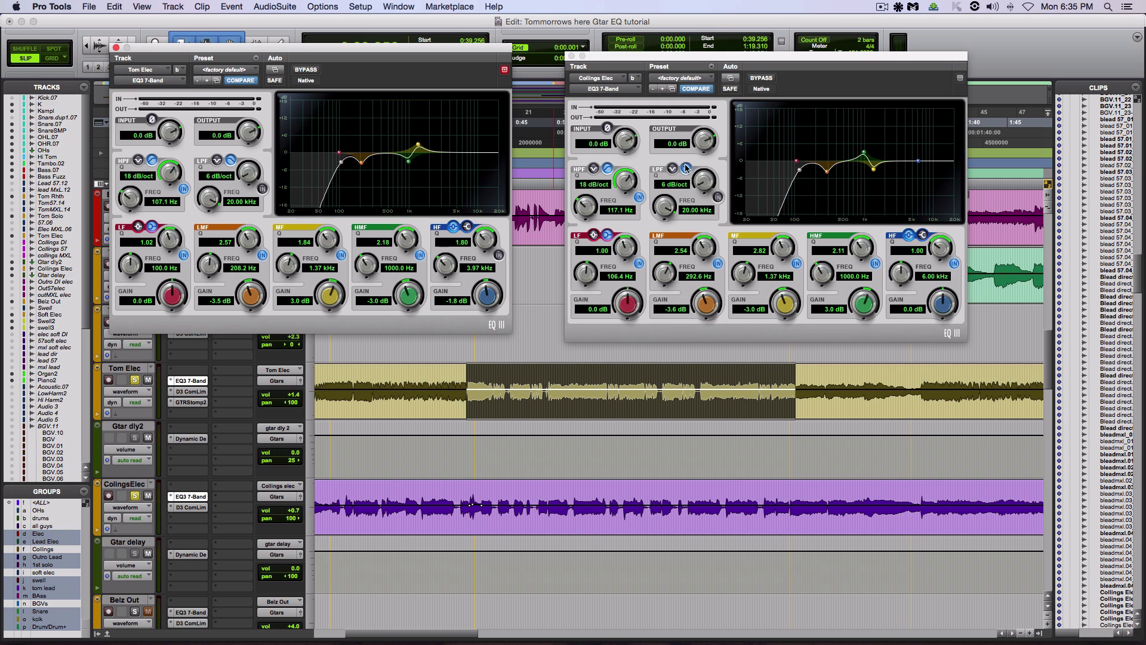
Play both soloed guitars and compare their sound with the two EQs active and bypassed, leaving them active
key("space")
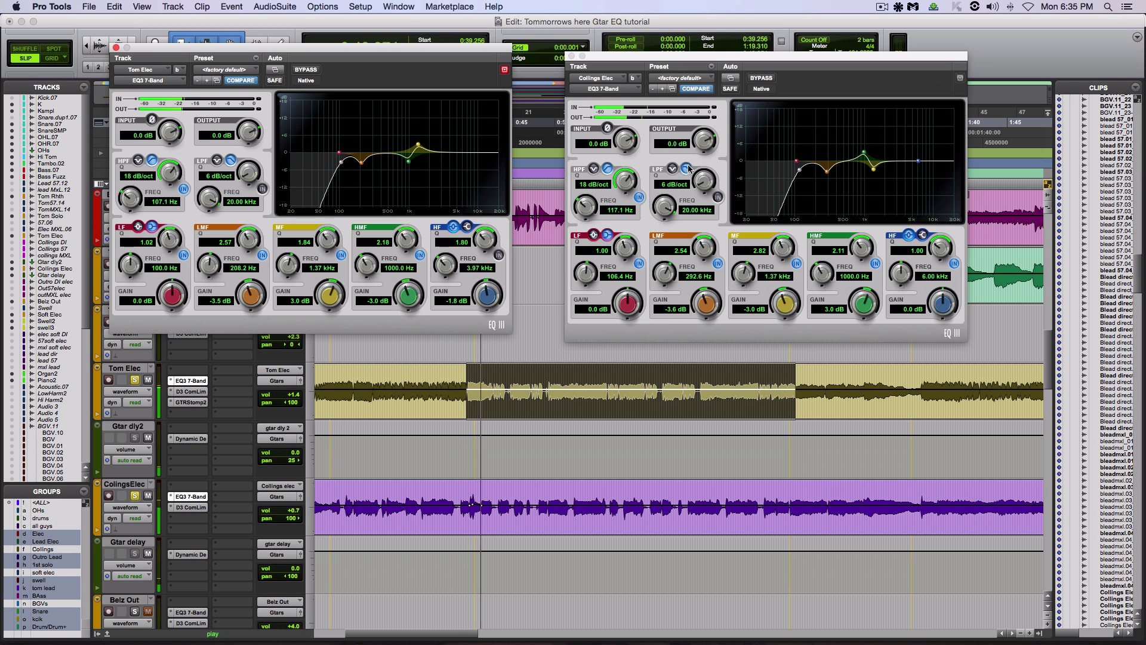
left_click(312, 70)
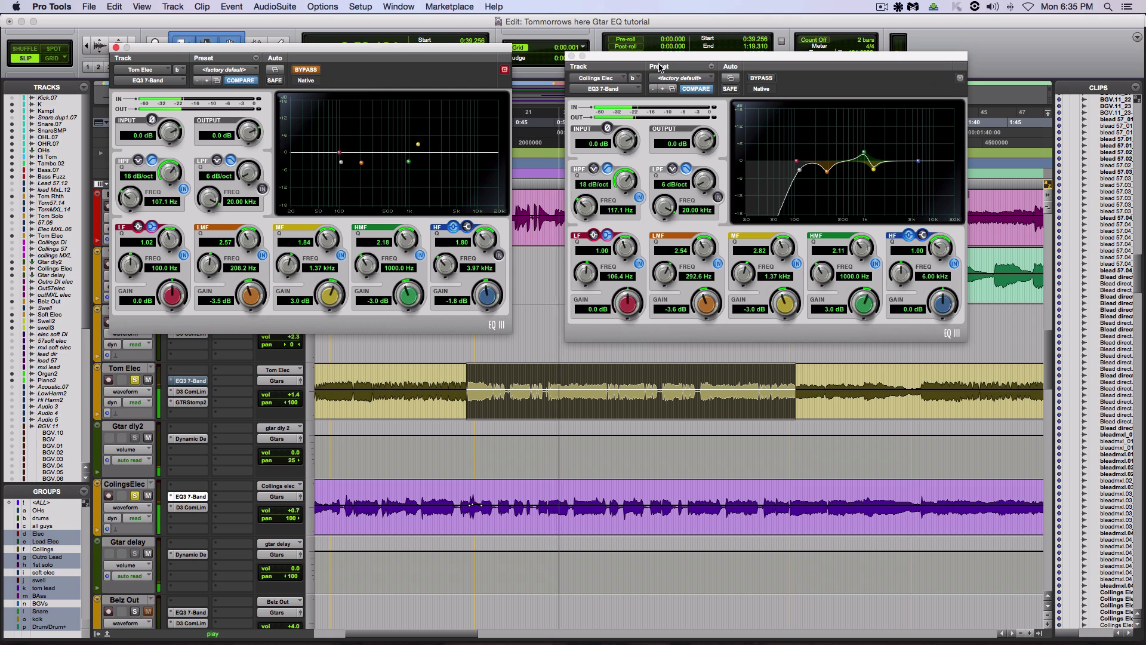
left_click(763, 78)
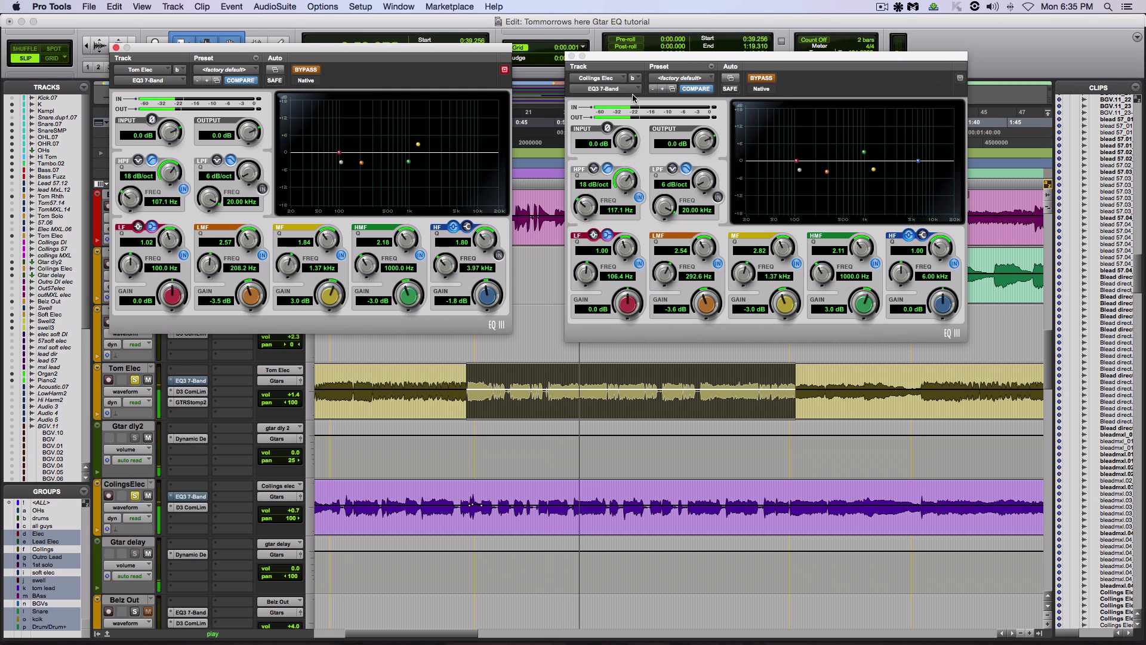
left_click(306, 70)
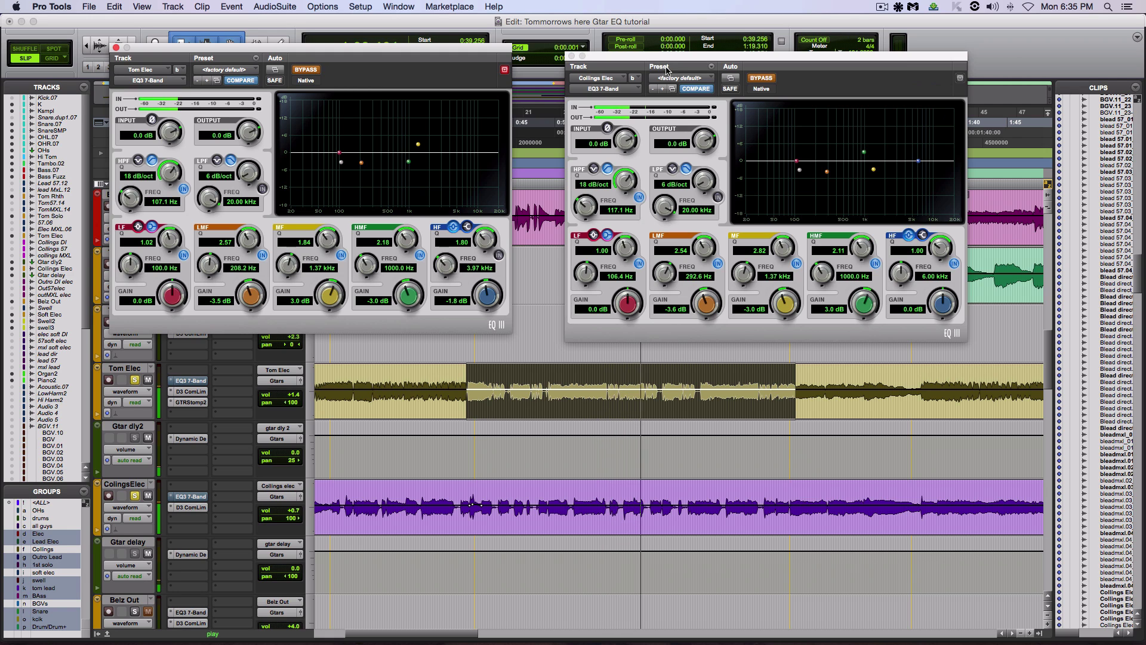
left_click(759, 79)
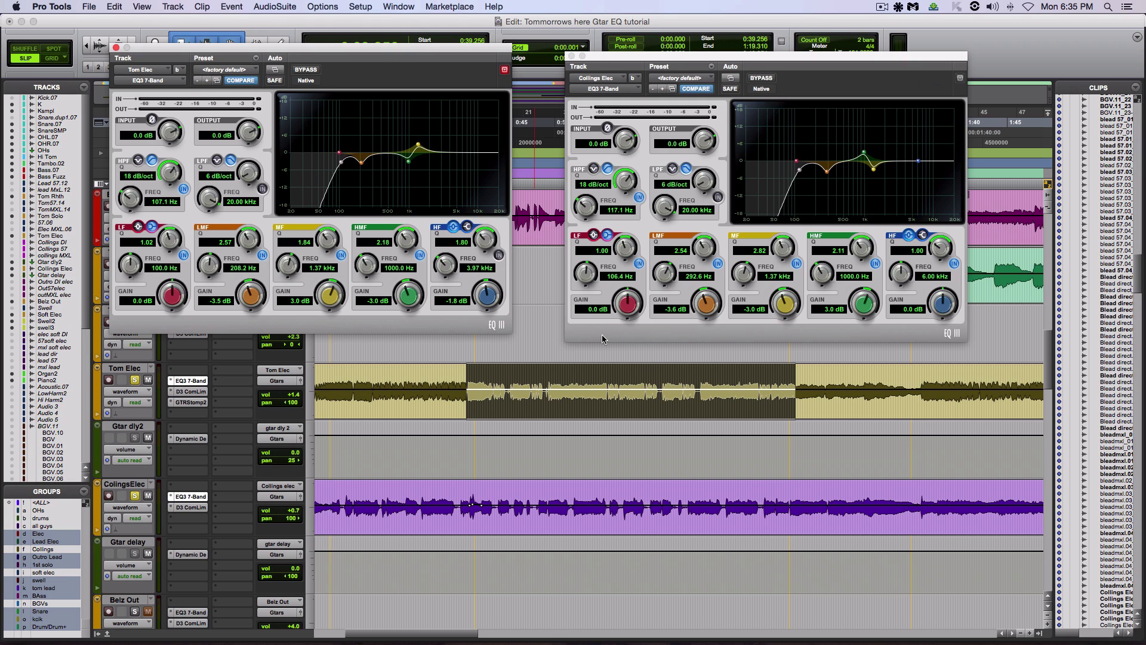
Clear ColingsElec's solo and compare both guitar EQs bypassed and active around the vrs2 marker
left_click(139, 498)
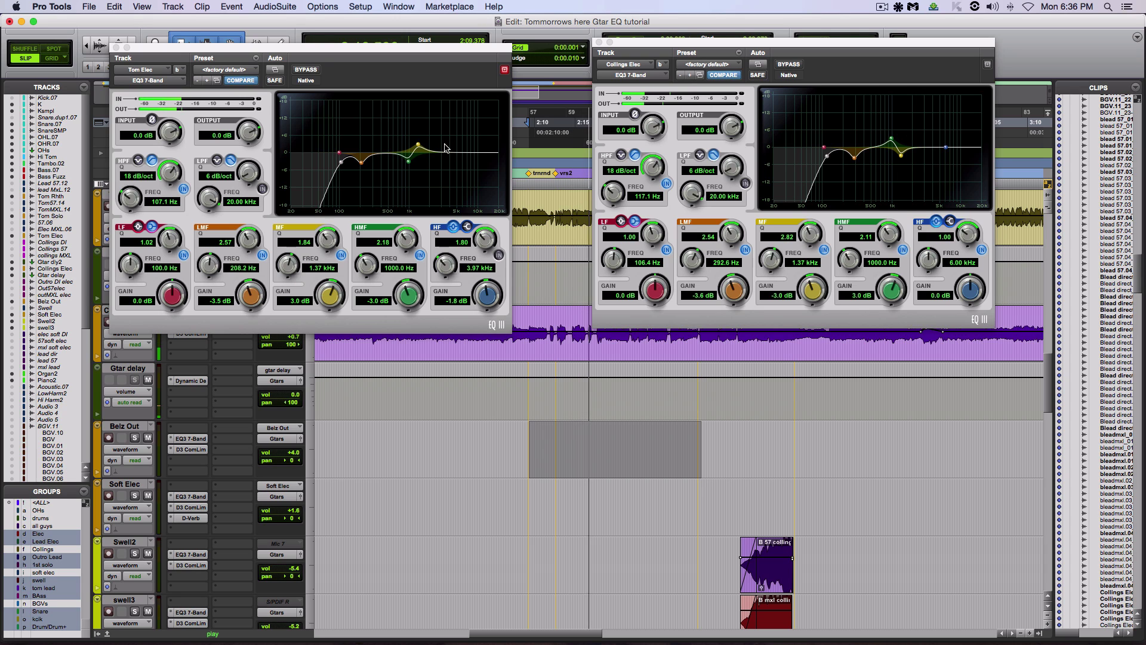
left_click(313, 71)
left_click(788, 64)
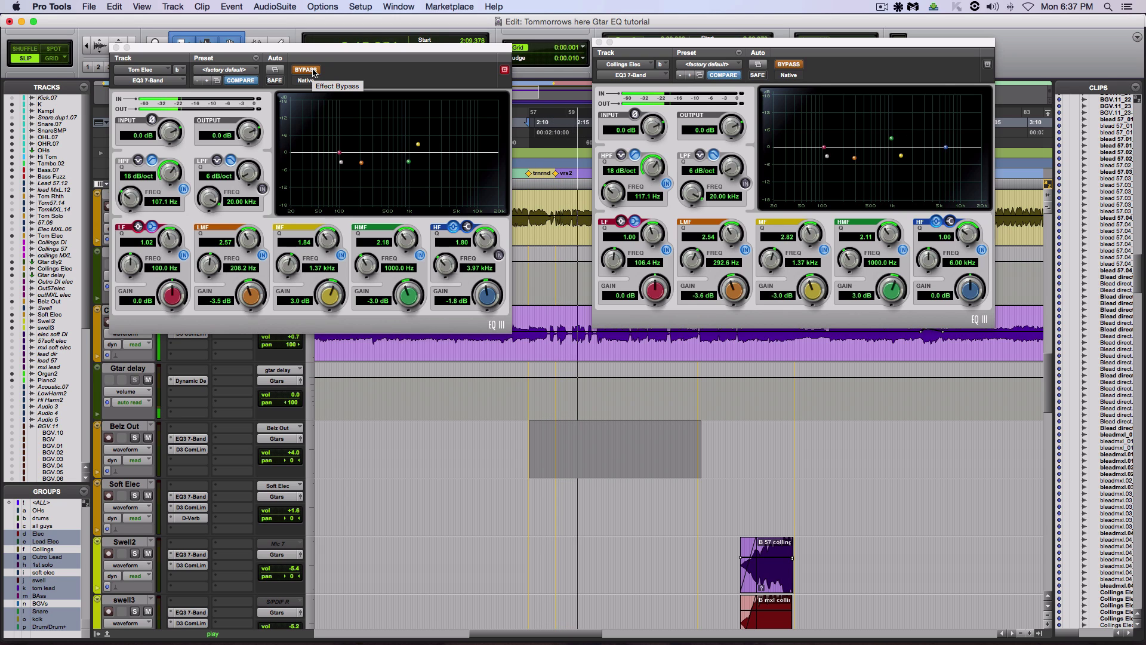
left_click(313, 72)
left_click(788, 66)
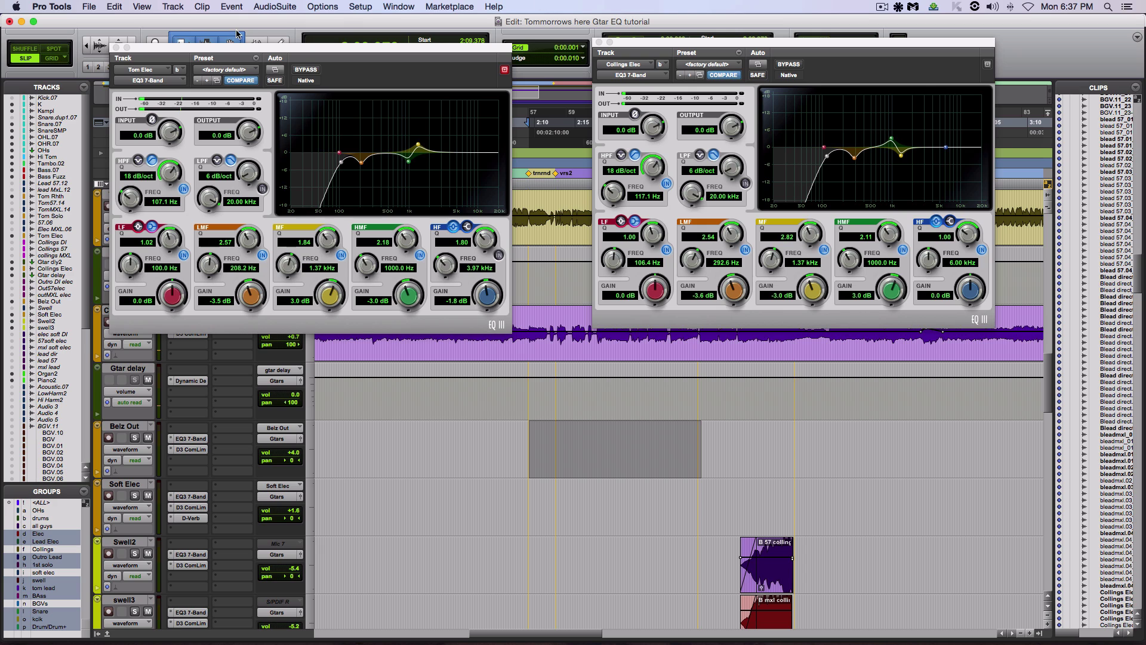
Repeat the bypass comparison of both guitar EQs during playback of the vrs2 section, ending with both active
left_click(306, 70)
left_click(791, 65)
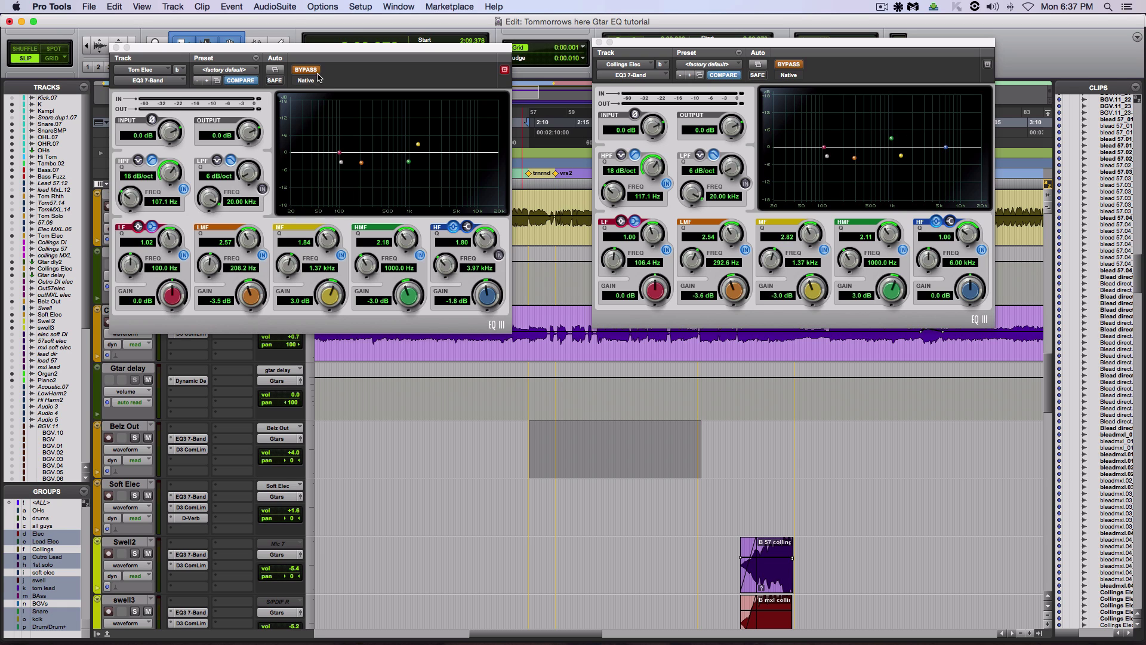
key("space")
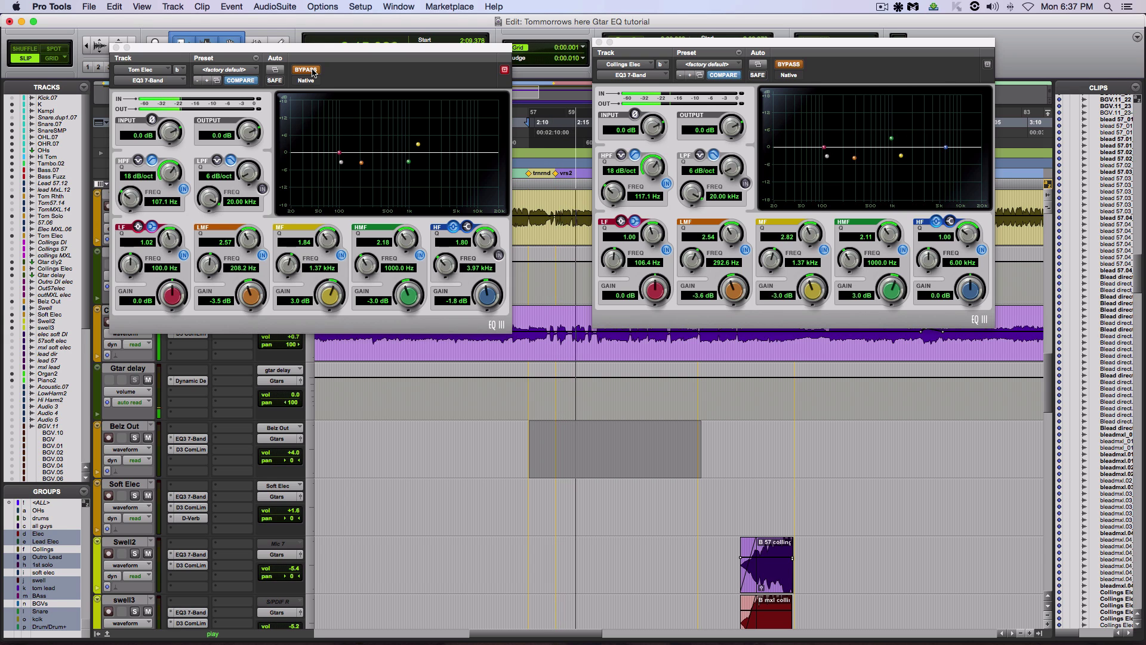
left_click(305, 70)
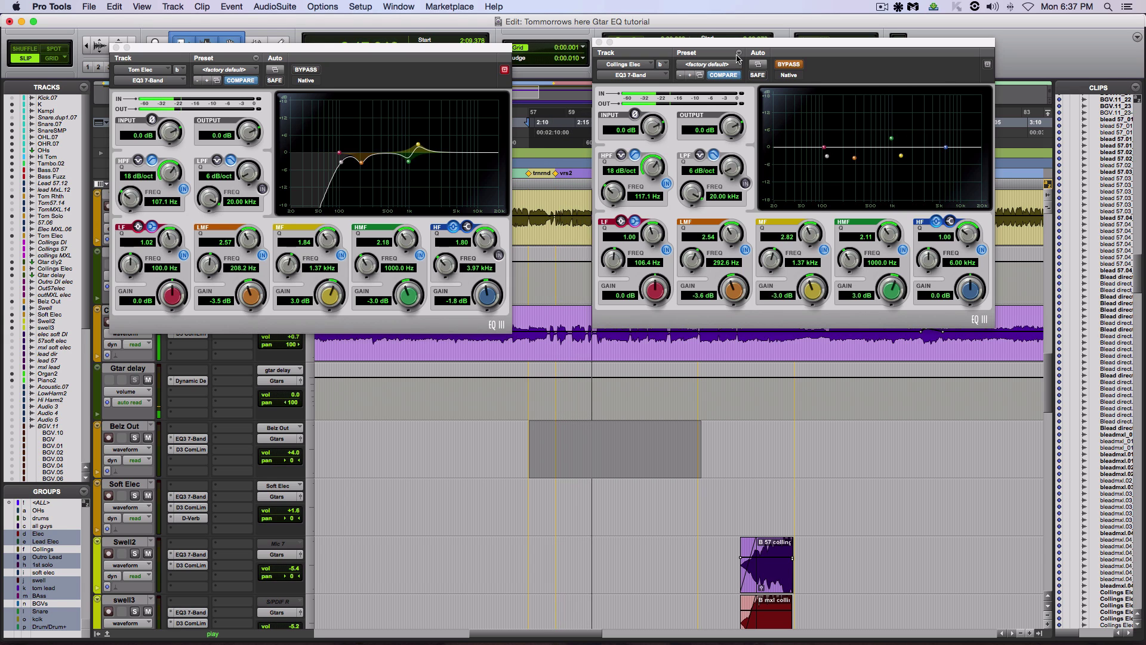
left_click(788, 64)
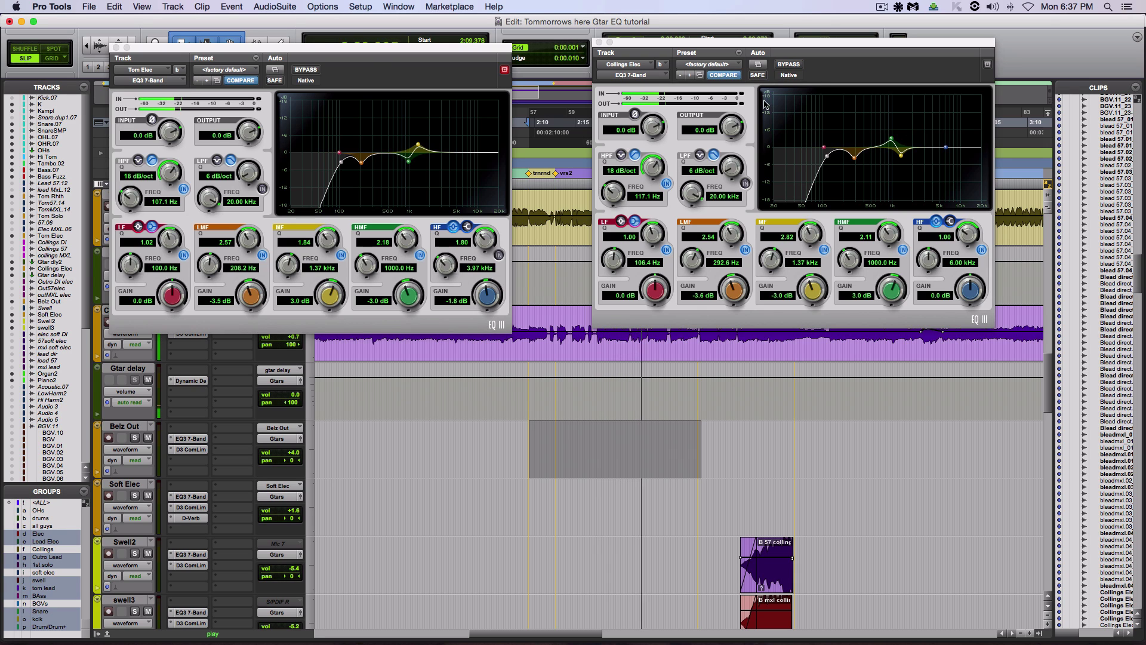
left_click(315, 71)
left_click(796, 65)
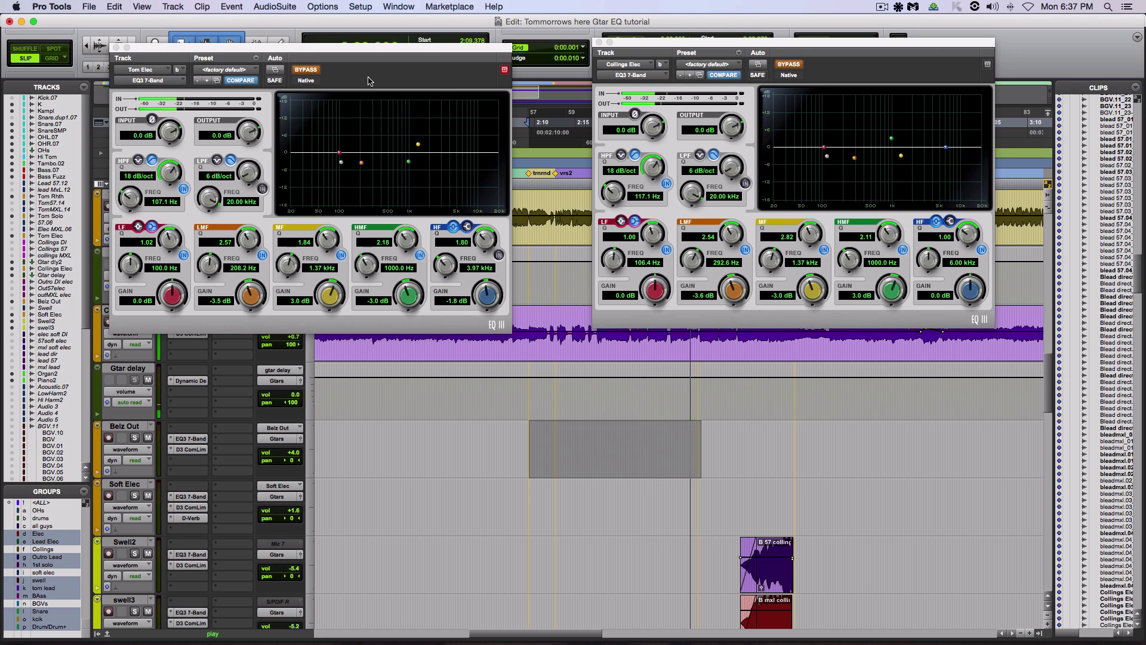
left_click(312, 69)
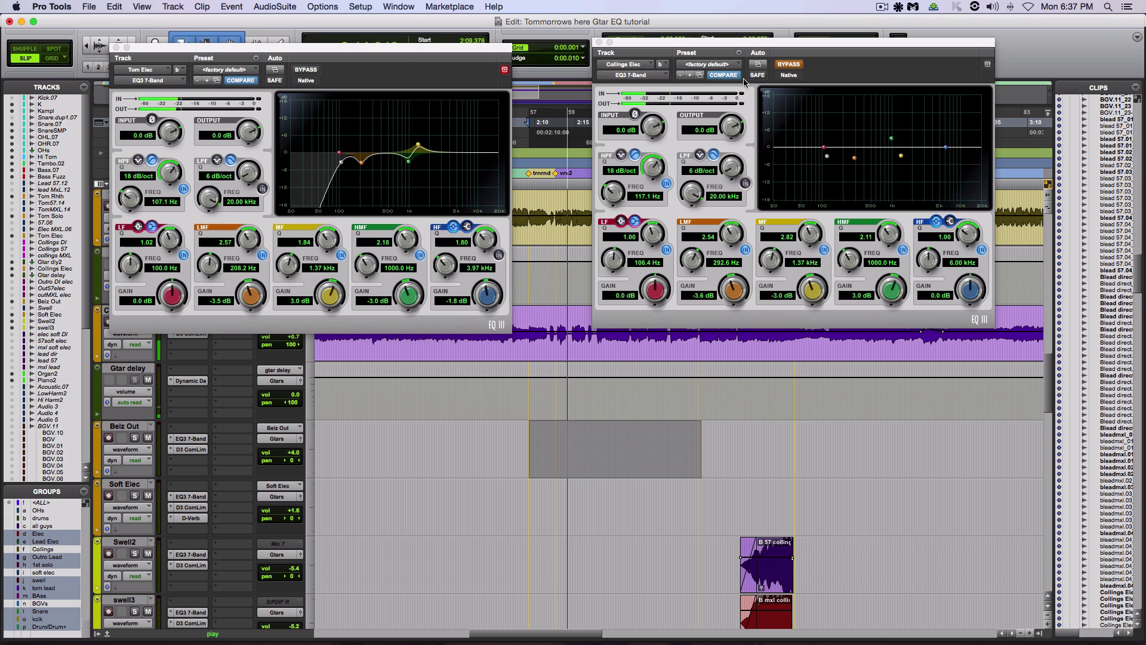
left_click(787, 65)
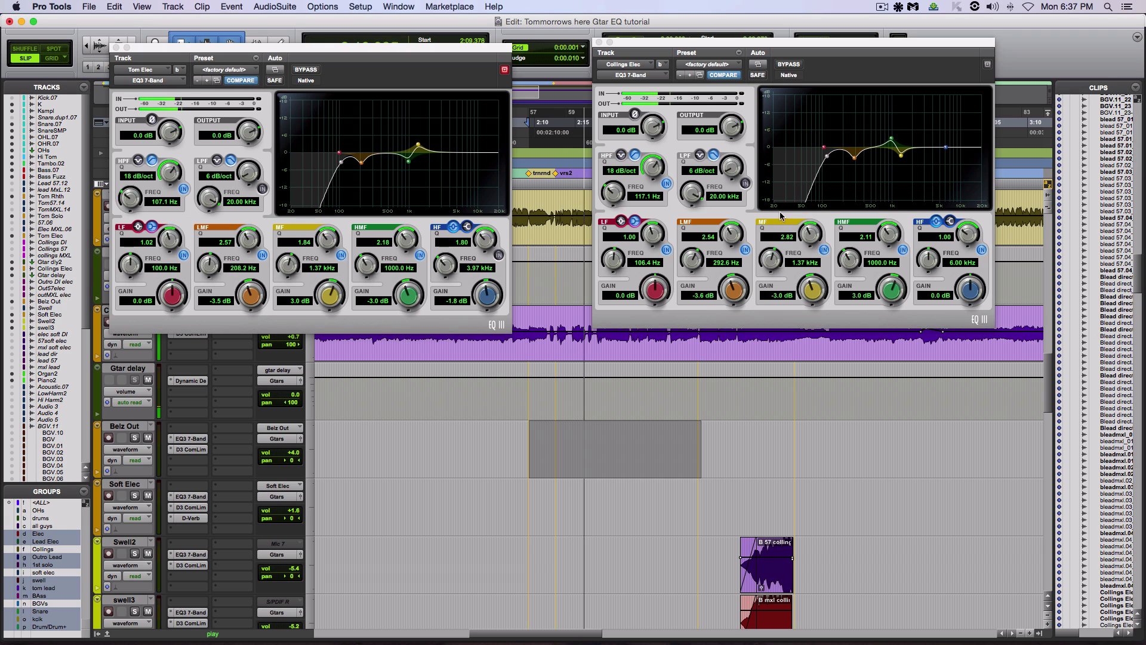